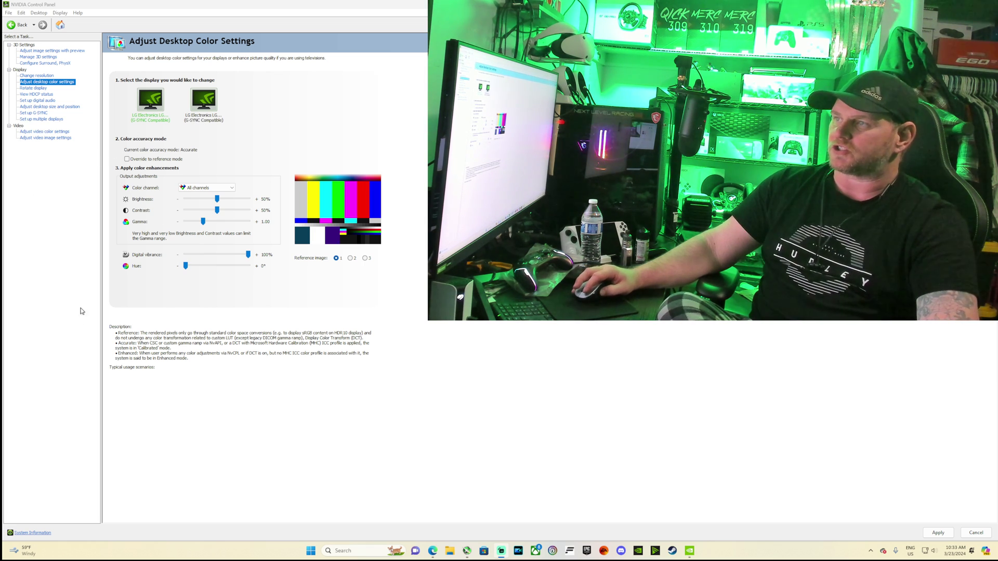
Keep video dynamic range at Full (0-255) on the Advanced tab of Adjust Video Color Settings
{"action": "left_click", "coordinate": [49, 133]}
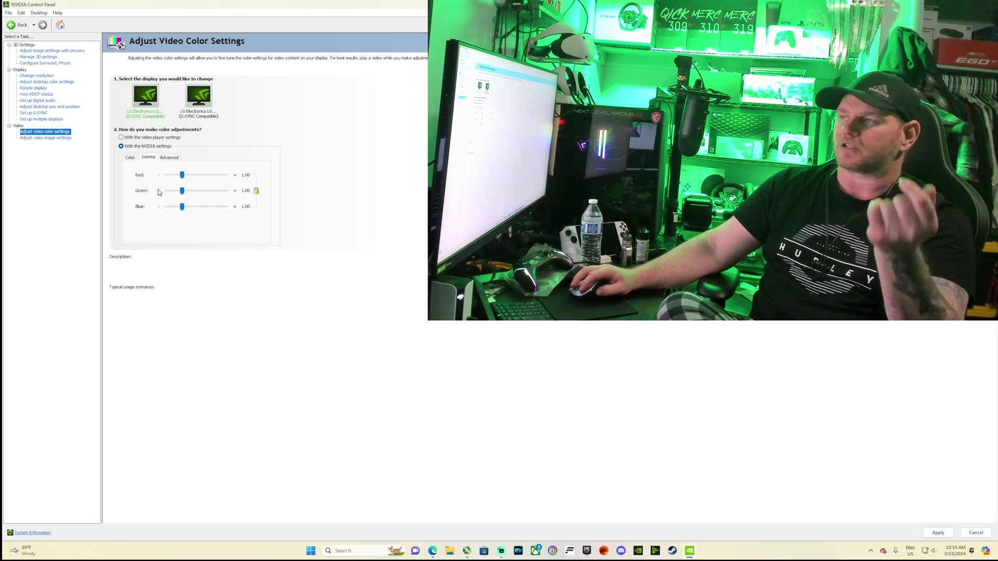
{"action": "left_click", "coordinate": [167, 158]}
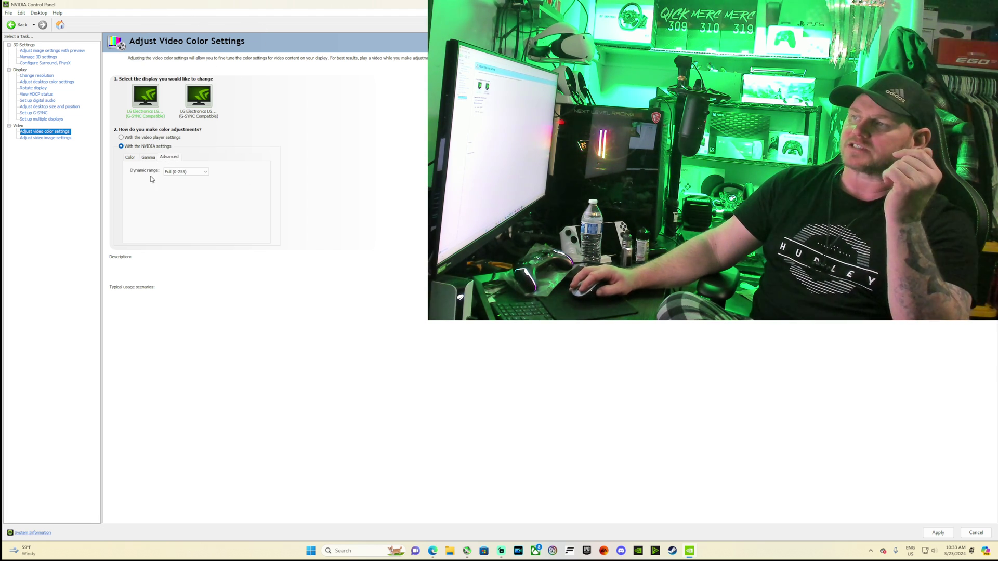
{"action": "left_click", "coordinate": [206, 174]}
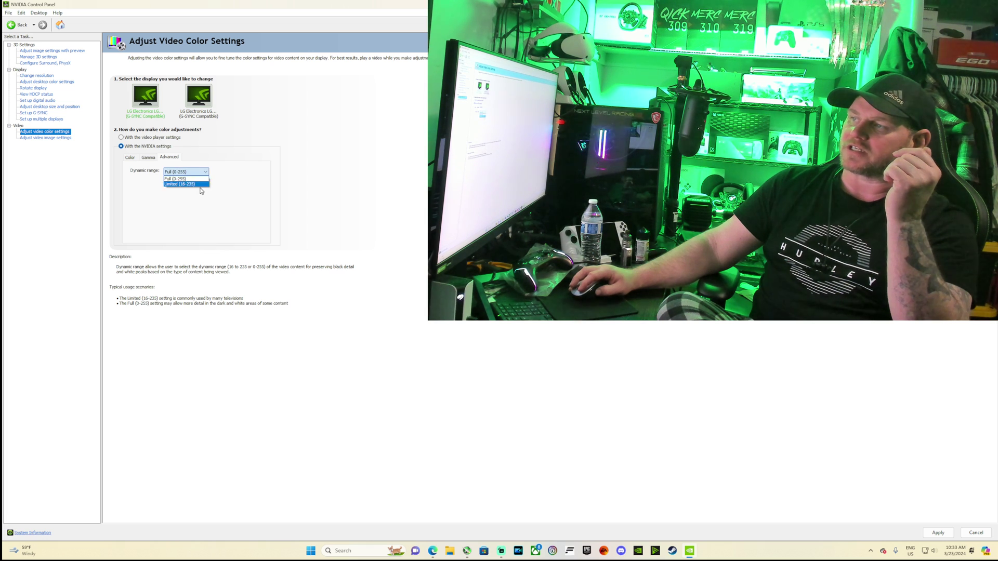
{"action": "left_click", "coordinate": [178, 174]}
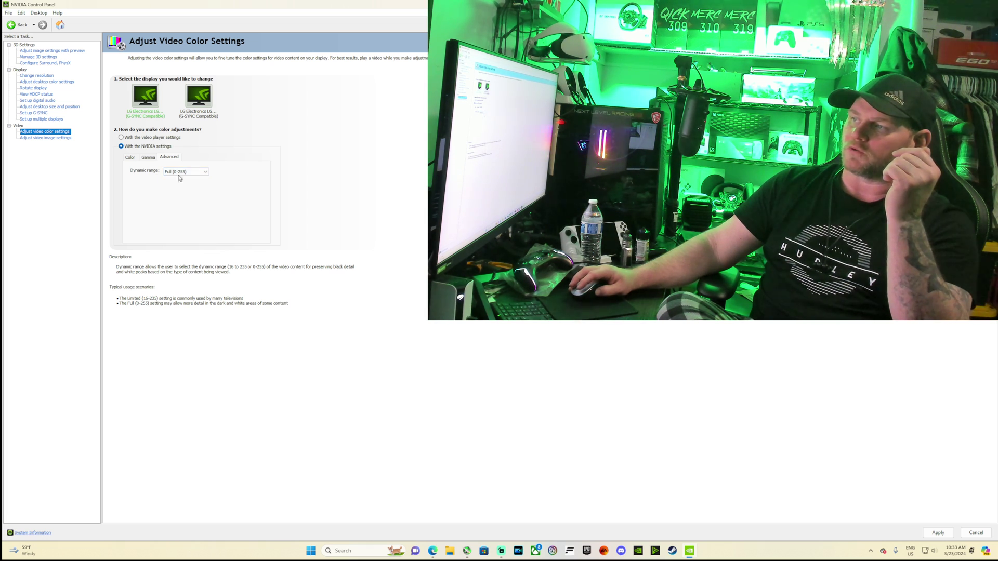
Return to Adjust Desktop Color Settings, where digital vibrance reads 100%
{"action": "left_click", "coordinate": [60, 85]}
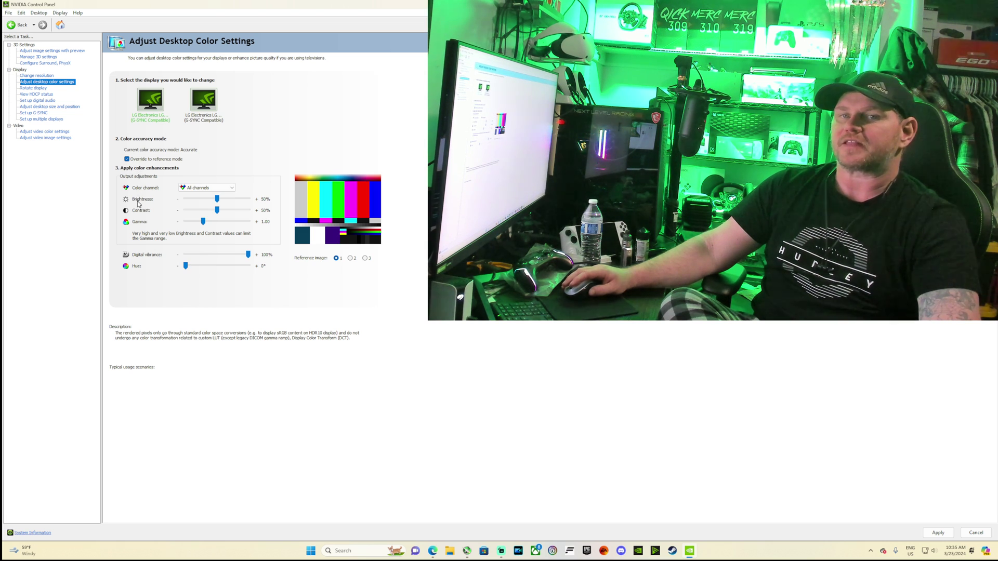
Apply the desktop colour changes, then toggle Override to reference mode on and back off
{"action": "left_click", "coordinate": [931, 530]}
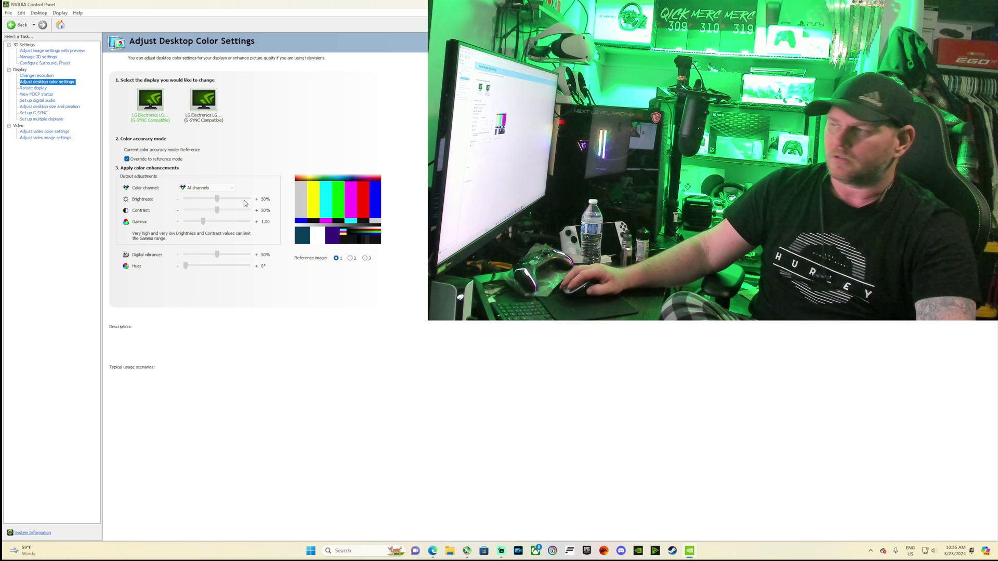
{"action": "left_click", "coordinate": [127, 159]}
{"action": "left_click", "coordinate": [127, 159]}
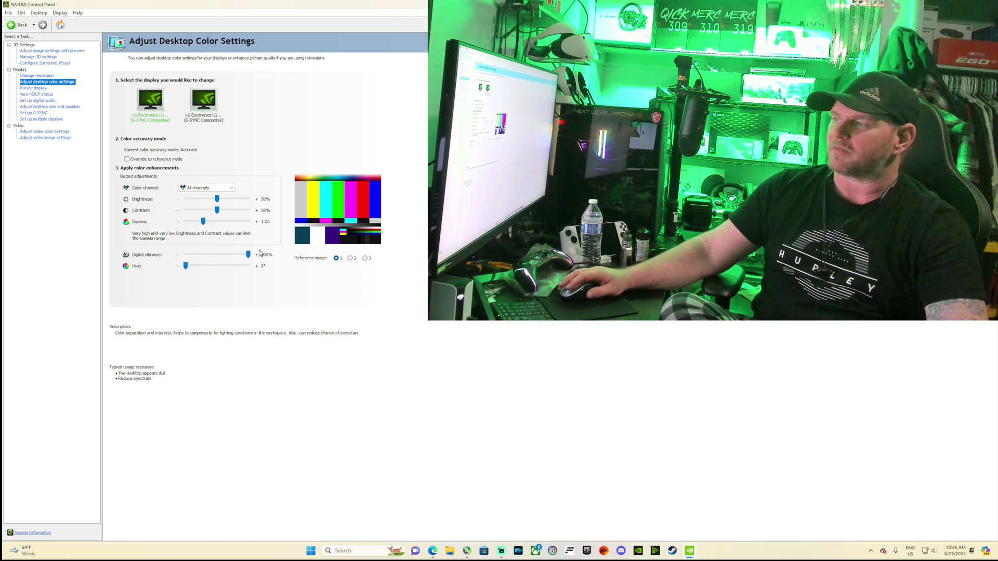
Review the Color and Gamma tabs of Adjust Video Color Settings
{"action": "left_click", "coordinate": [38, 132]}
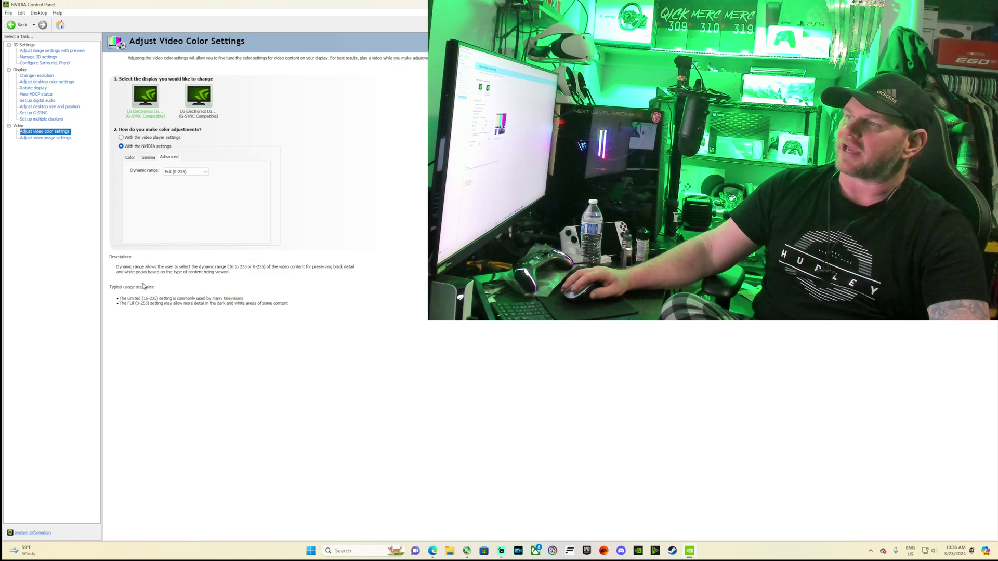
{"action": "left_click", "coordinate": [130, 158]}
{"action": "left_click", "coordinate": [148, 158]}
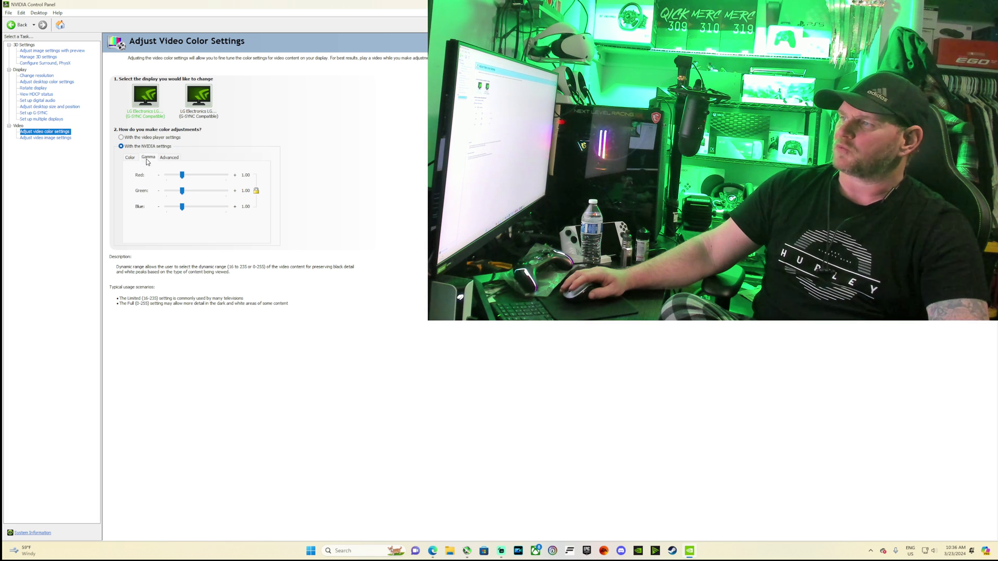
{"action": "left_click", "coordinate": [130, 158]}
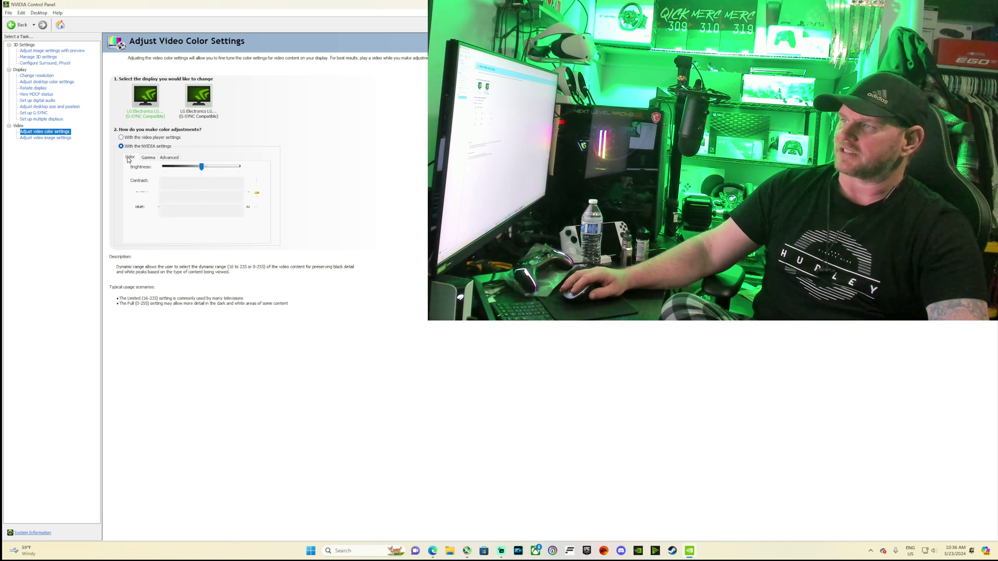
Look over the video image settings, then move on to Manage 3D Settings
{"action": "left_click", "coordinate": [45, 138]}
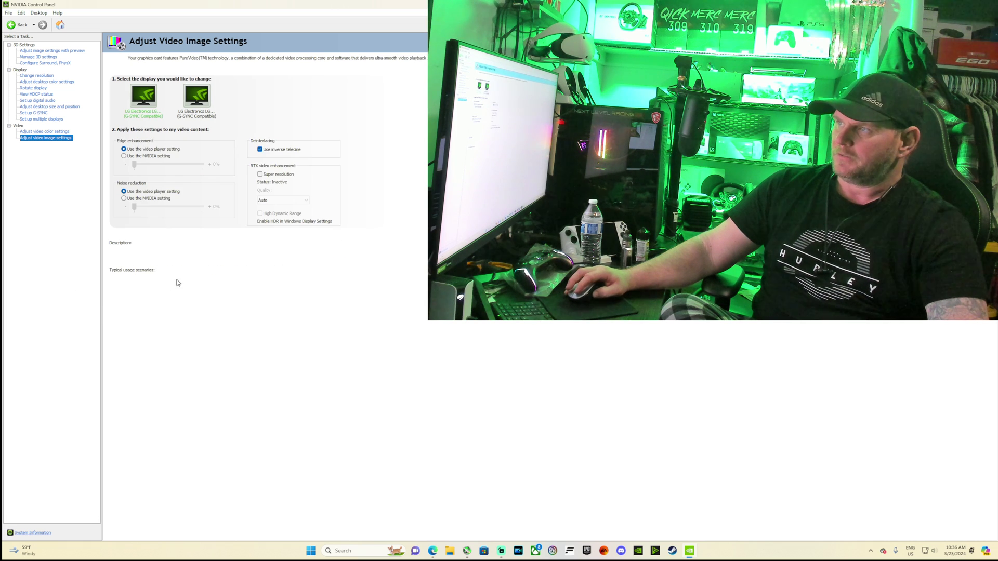
{"action": "mouse_move", "coordinate": [167, 175]}
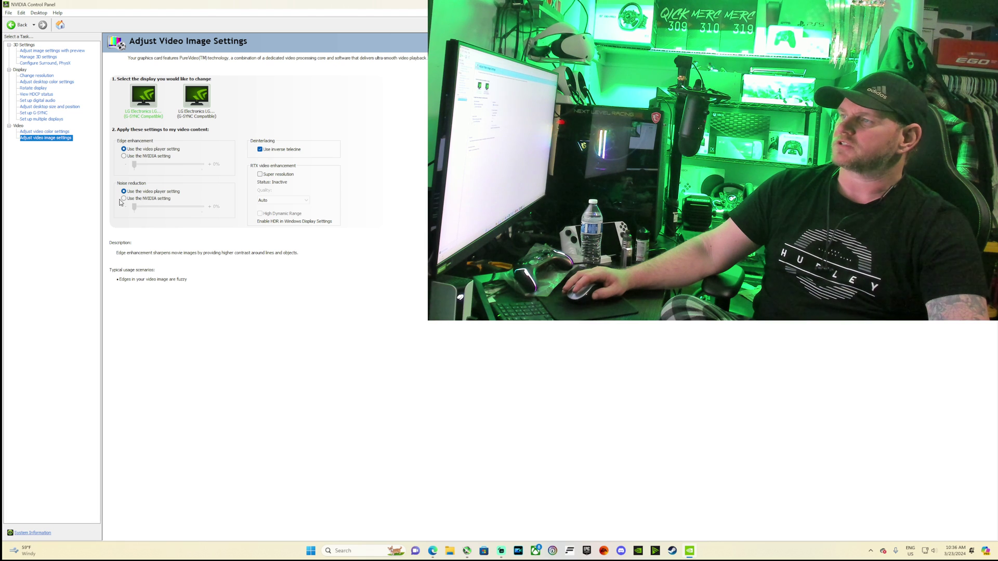
{"action": "left_click", "coordinate": [39, 56]}
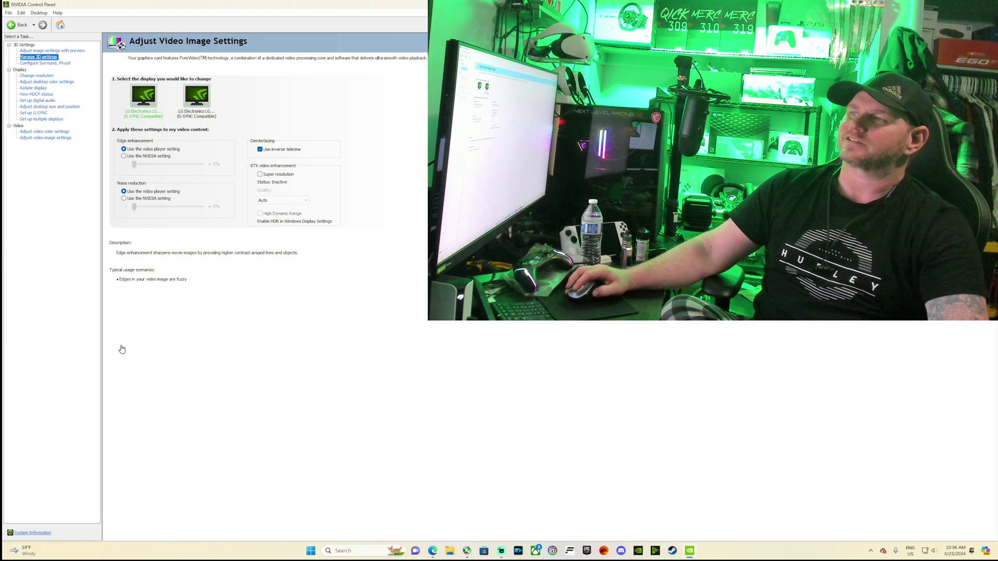
View image settings with preview, then show the two-display arrangement in Set Up Multiple Displays
{"action": "left_click", "coordinate": [44, 51]}
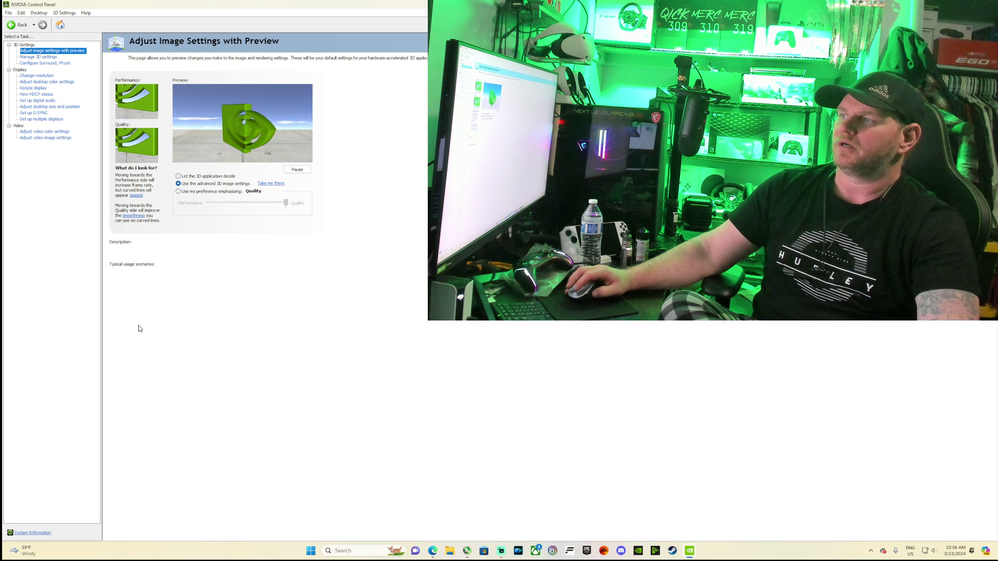
{"action": "mouse_move", "coordinate": [177, 196]}
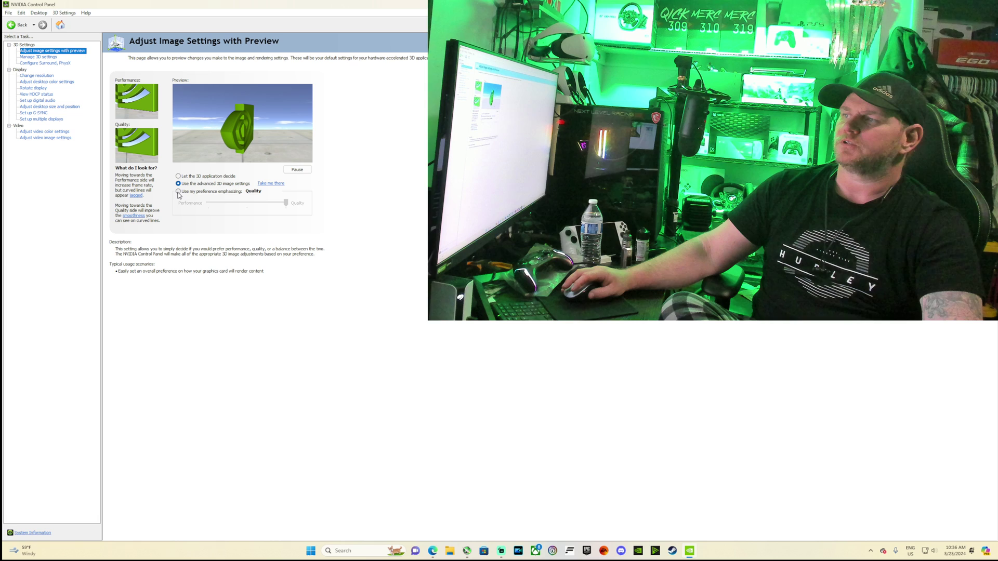
{"action": "left_click", "coordinate": [45, 120]}
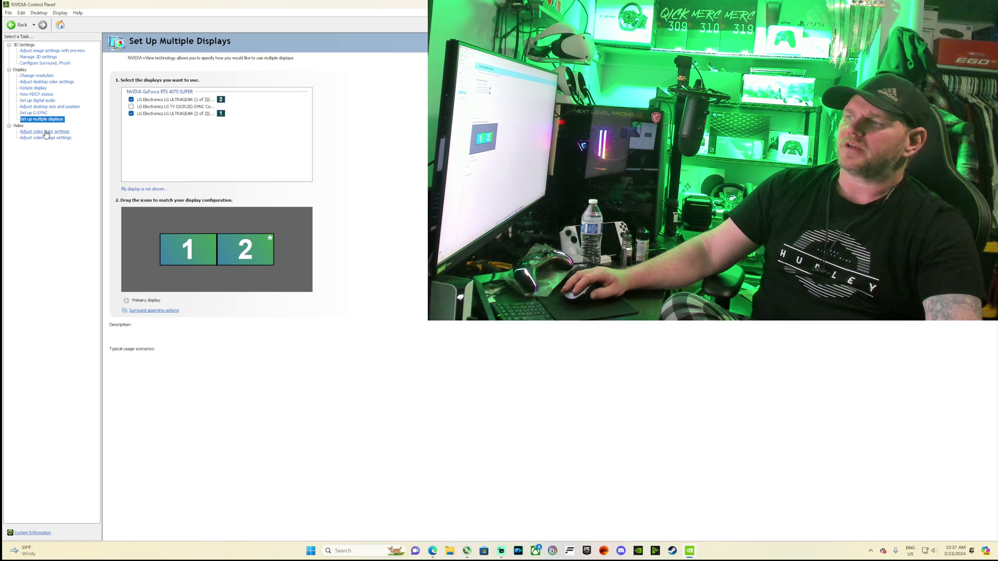
Check the Gamma and Advanced video colour tabs to confirm dynamic range is Full (0-255)
{"action": "left_click", "coordinate": [47, 133]}
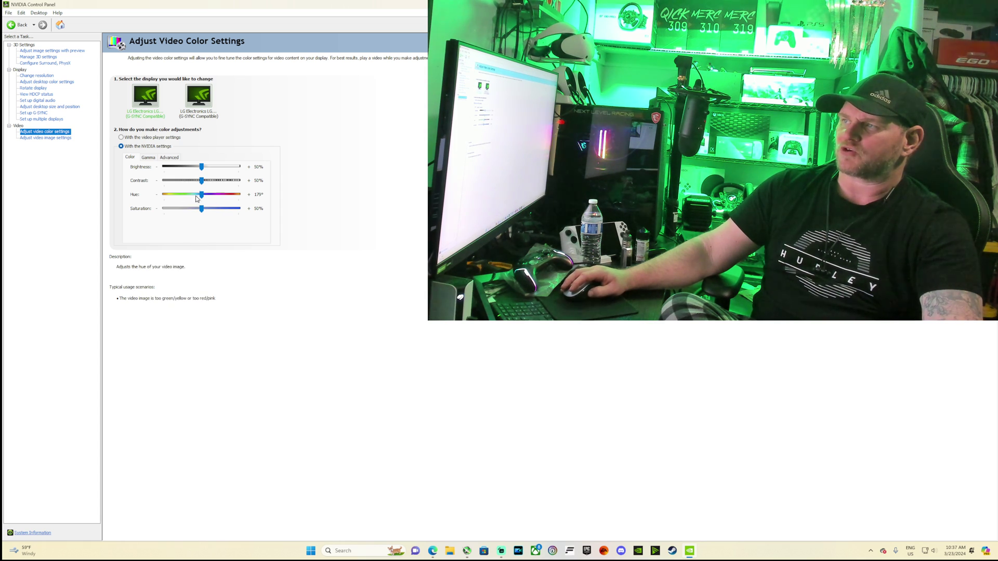
{"action": "left_click", "coordinate": [149, 158]}
{"action": "left_click", "coordinate": [169, 157]}
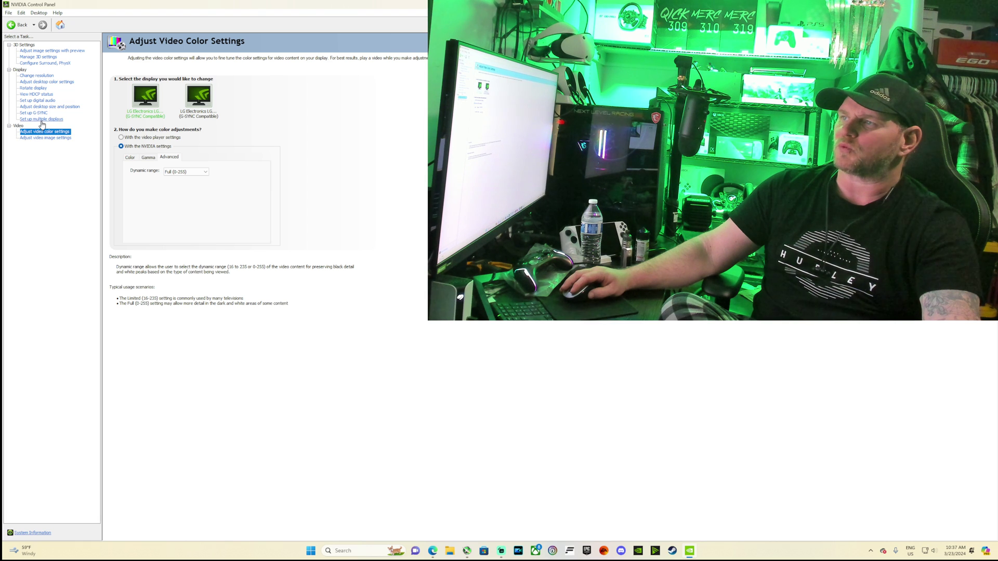
Scroll through the Manage 3D global settings list, including Image Scaling Off and DSR 2.00x,1.25x DL
{"action": "left_click", "coordinate": [38, 56]}
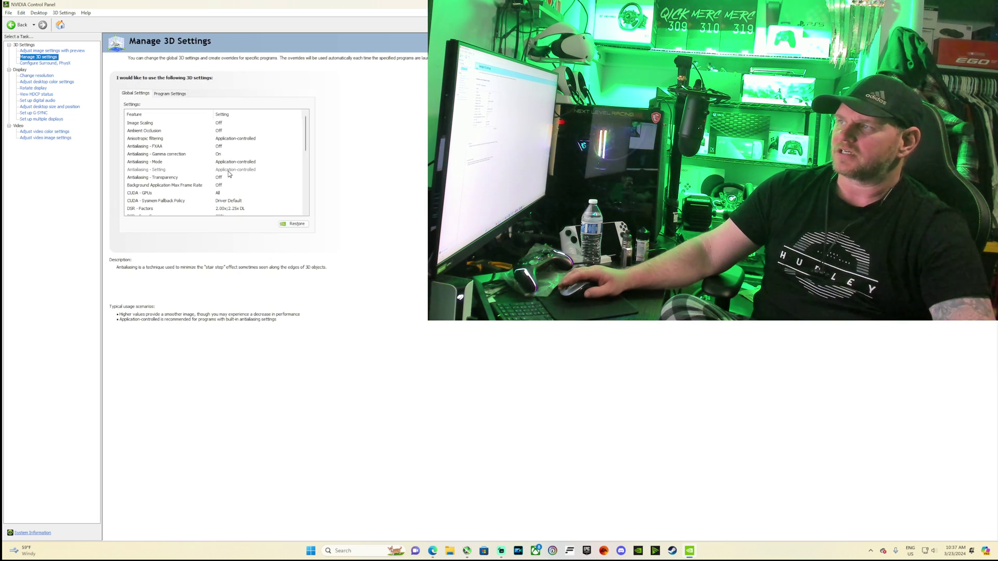
{"action": "scroll", "coordinate": [247, 161], "scroll_direction": "down", "scroll_amount": 2}
{"action": "scroll", "coordinate": [247, 161], "scroll_direction": "down", "scroll_amount": 5}
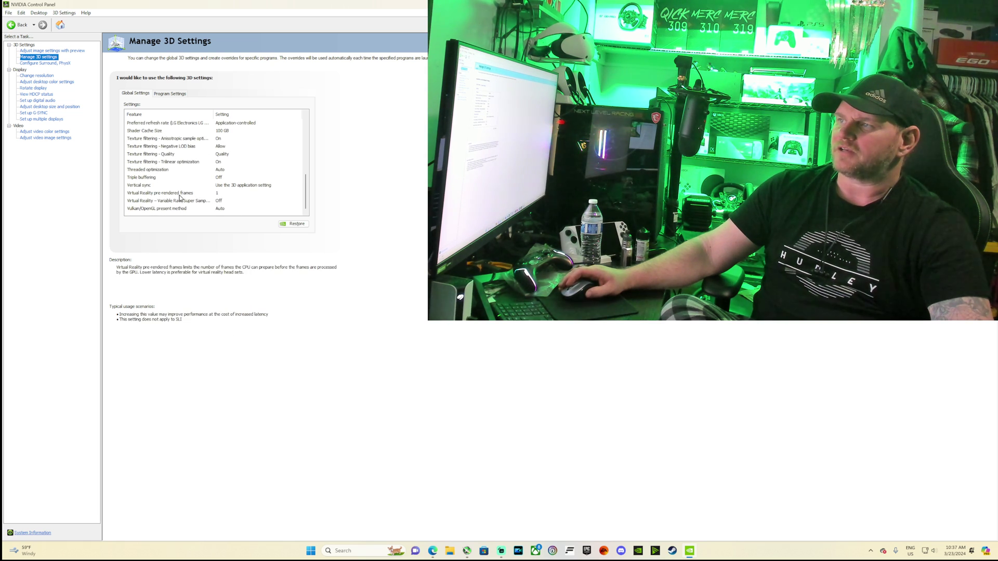
{"action": "scroll", "coordinate": [174, 200], "scroll_direction": "up", "scroll_amount": 1}
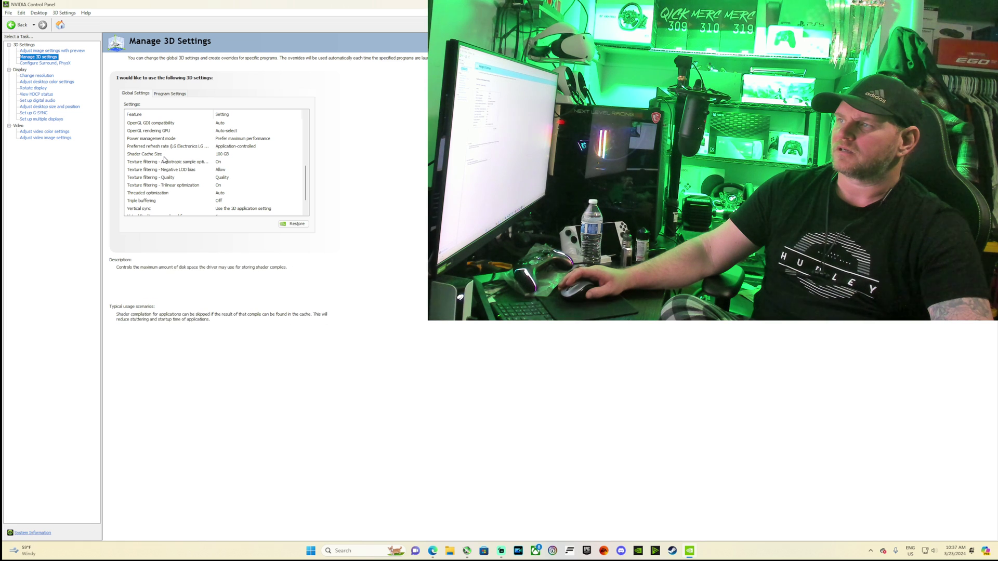
{"action": "scroll", "coordinate": [171, 185], "scroll_direction": "up", "scroll_amount": 3}
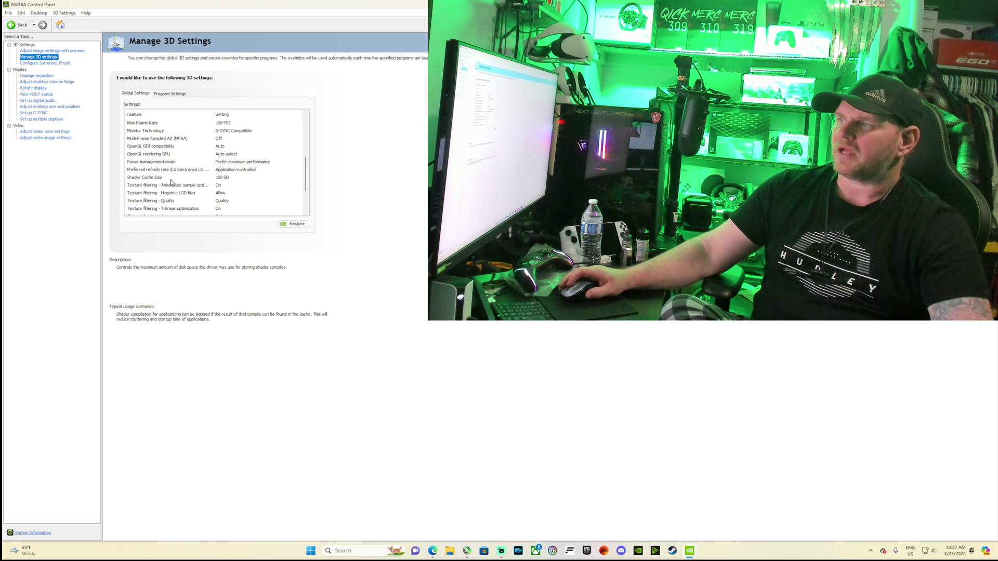
{"action": "scroll", "coordinate": [171, 182], "scroll_direction": "up", "scroll_amount": 3}
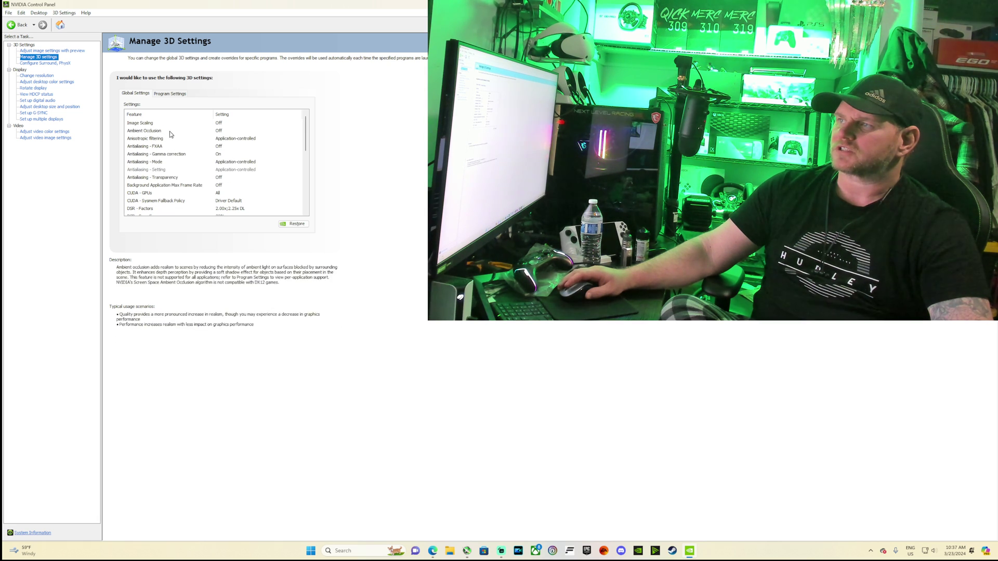
{"action": "scroll", "coordinate": [173, 182], "scroll_direction": "down", "scroll_amount": 1}
{"action": "scroll", "coordinate": [174, 185], "scroll_direction": "down", "scroll_amount": 1}
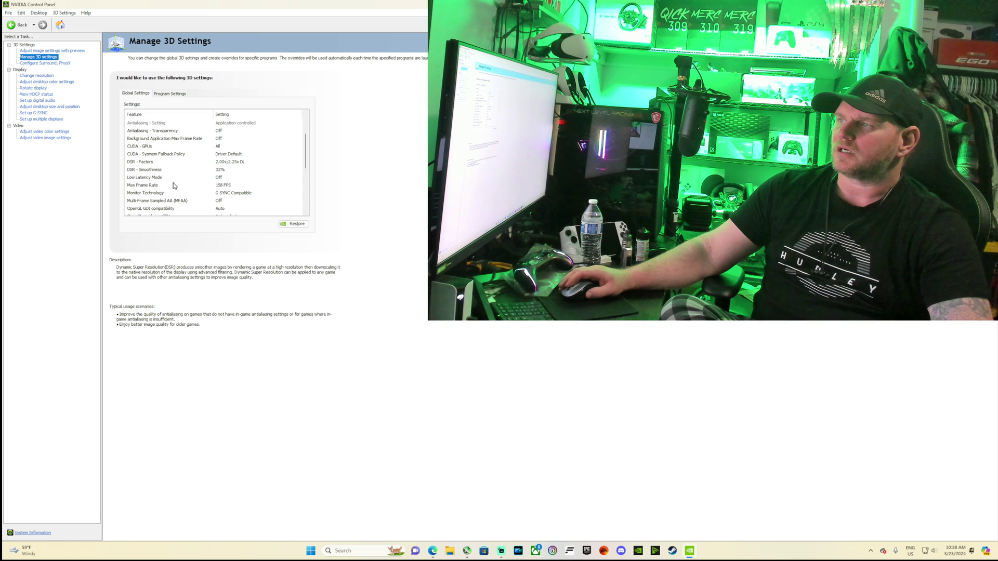
{"action": "scroll", "coordinate": [173, 186], "scroll_direction": "down", "scroll_amount": 5}
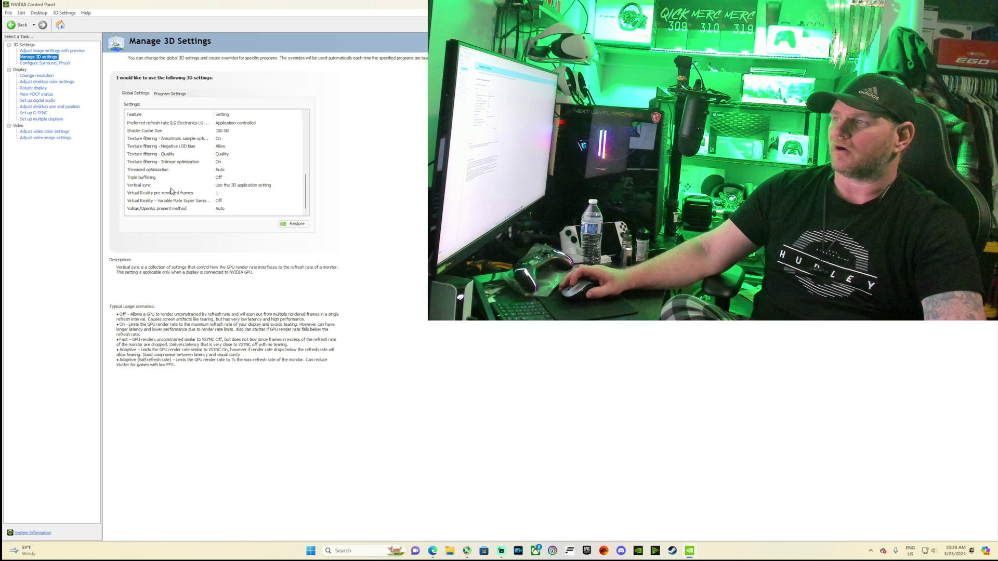
{"action": "scroll", "coordinate": [173, 191], "scroll_direction": "up", "scroll_amount": 10}
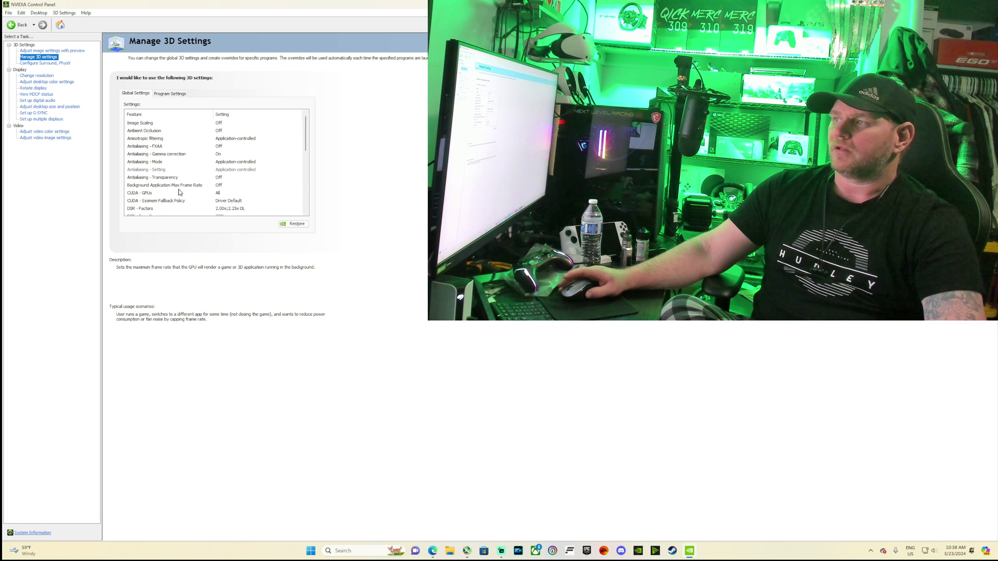
Select the second LG display in desktop colour settings, then go to Adjust Video Image Settings
{"action": "left_click", "coordinate": [39, 82]}
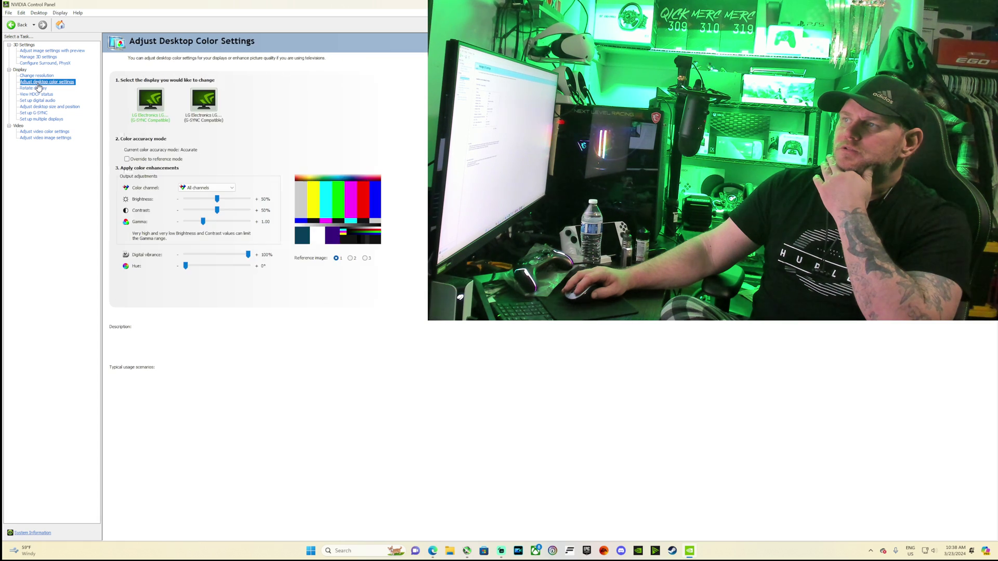
{"action": "mouse_move", "coordinate": [174, 160]}
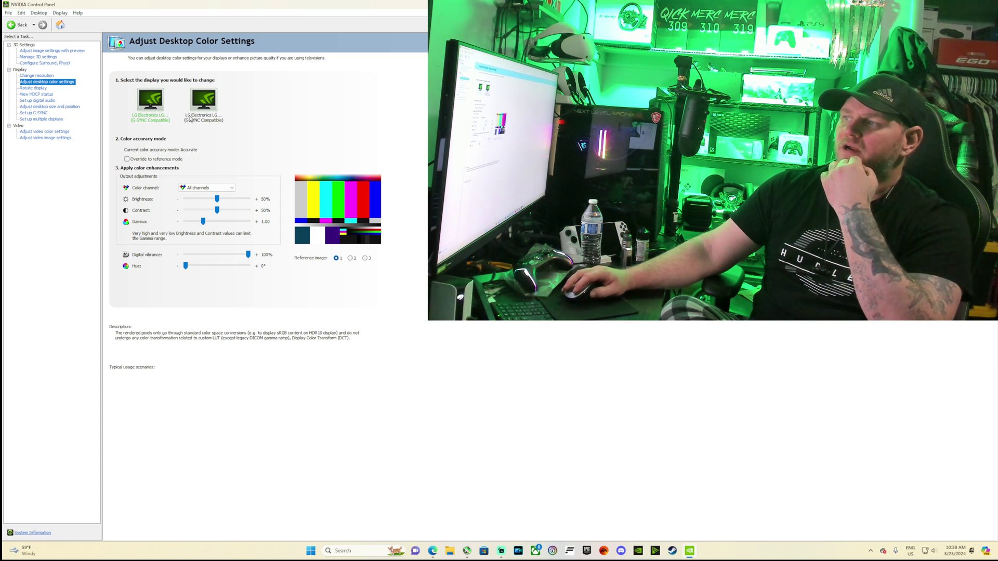
{"action": "left_click", "coordinate": [203, 106]}
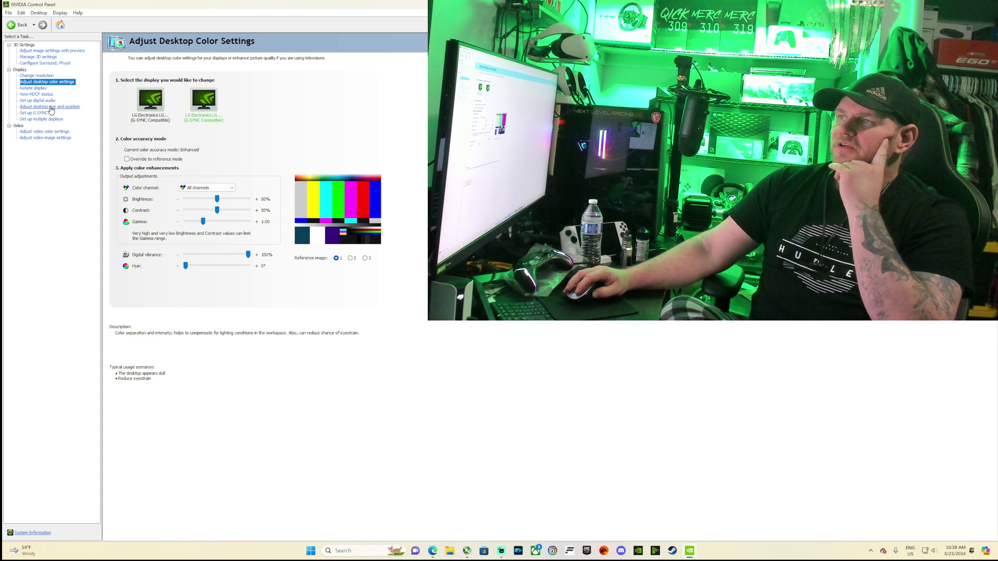
{"action": "left_click", "coordinate": [47, 139]}
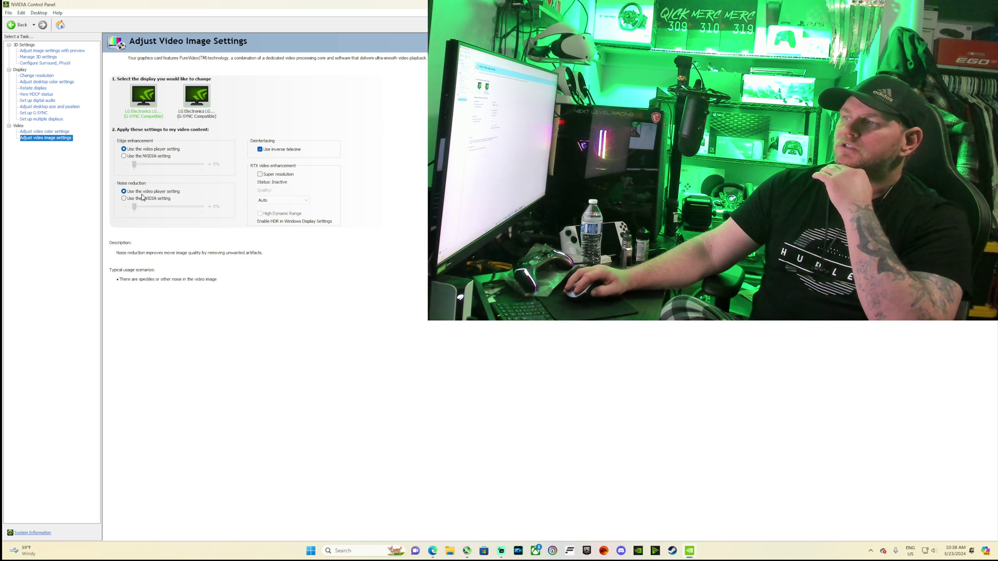
Recheck the Gamma and Advanced video colour tabs for Full (0-255), then return to Manage 3D Settings
{"action": "left_click", "coordinate": [42, 132]}
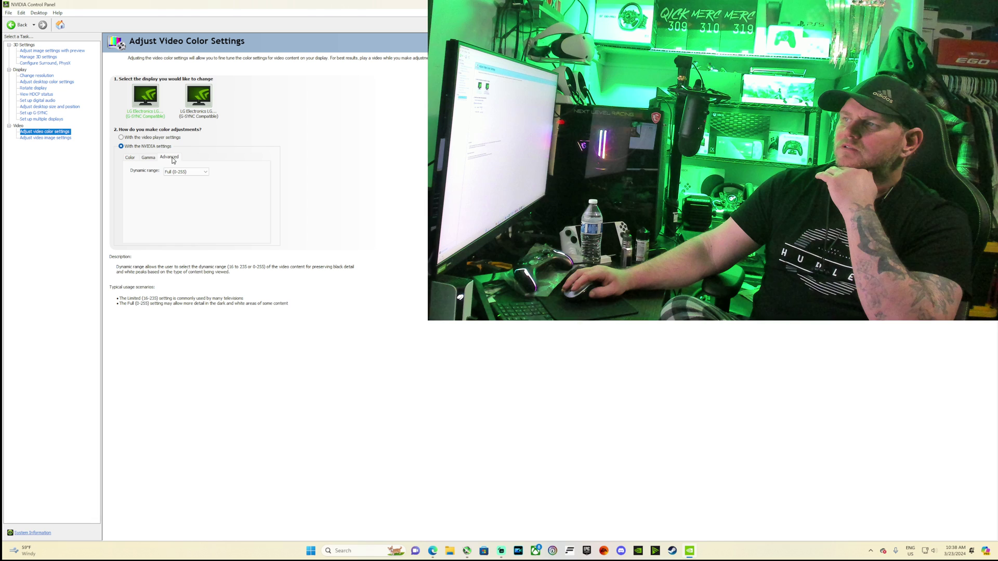
{"action": "left_click", "coordinate": [148, 158]}
{"action": "left_click", "coordinate": [163, 158]}
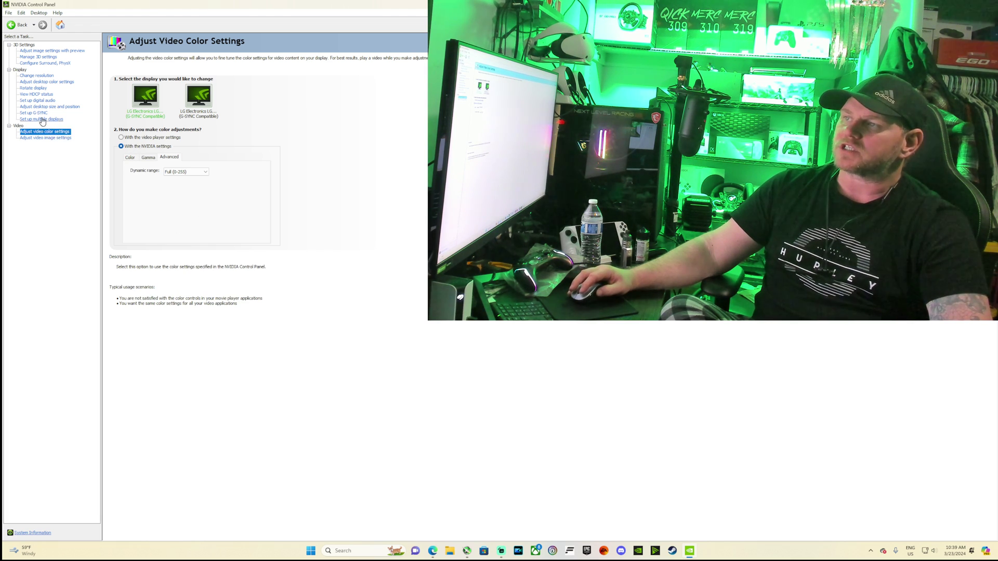
{"action": "left_click", "coordinate": [46, 57]}
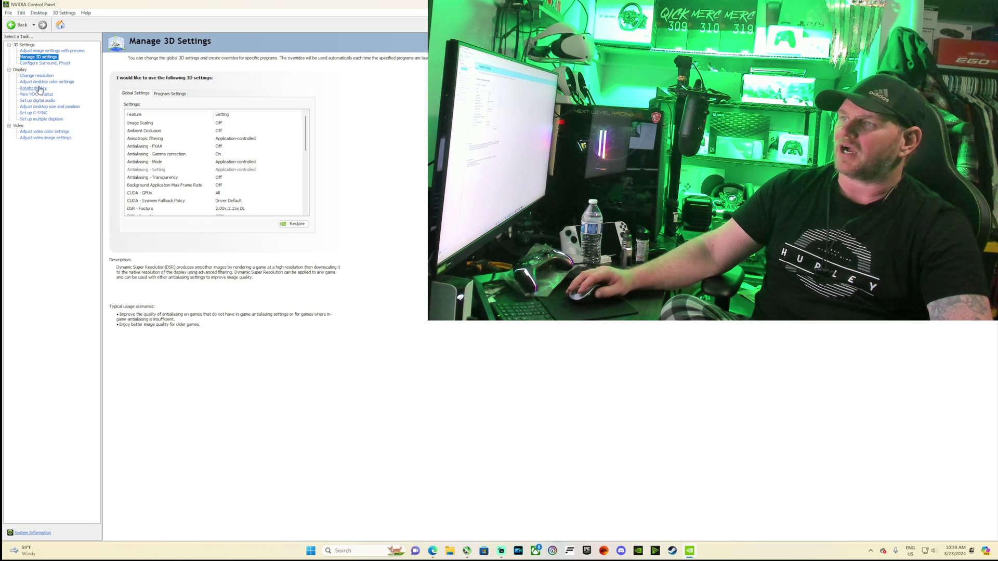
Pass through the image preview and Surround/PhysX pages to Change Resolution, showing 10 bpc, Full range
{"action": "left_click", "coordinate": [48, 51]}
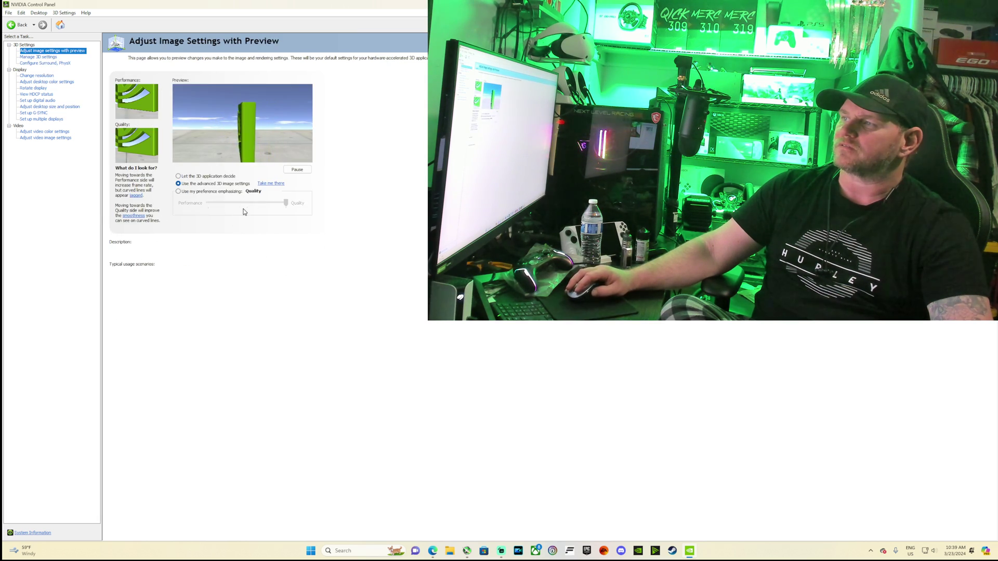
{"action": "left_click", "coordinate": [52, 63]}
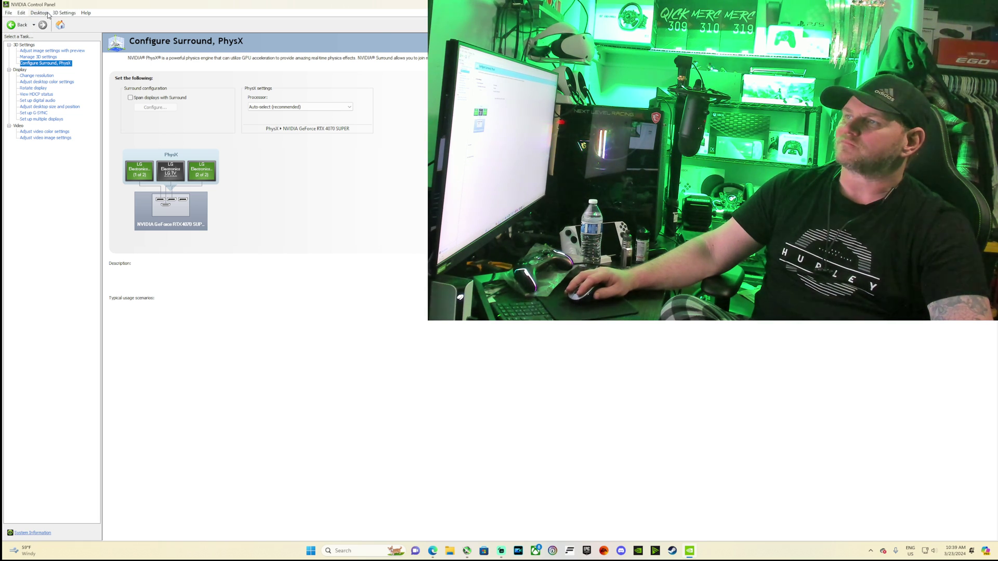
{"action": "left_click", "coordinate": [30, 77]}
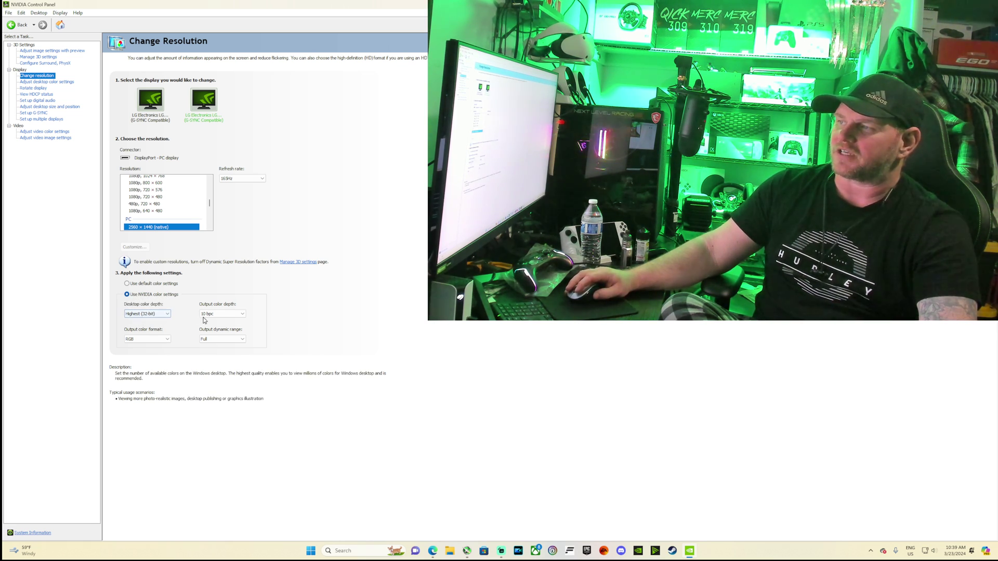
Set the output dynamic range to Full in the NVIDIA colour settings on Change Resolution
{"action": "left_click", "coordinate": [223, 339]}
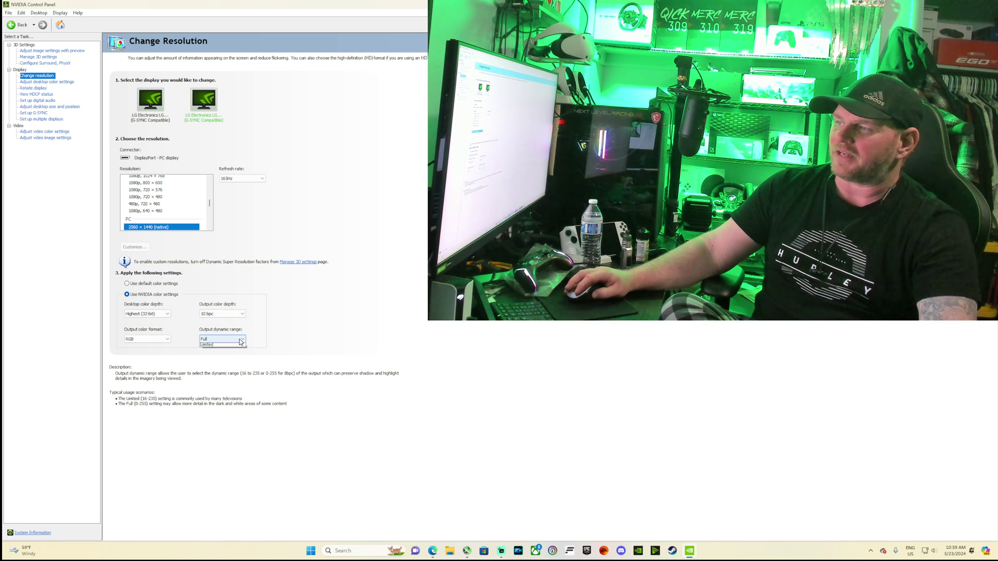
{"action": "left_click", "coordinate": [217, 346]}
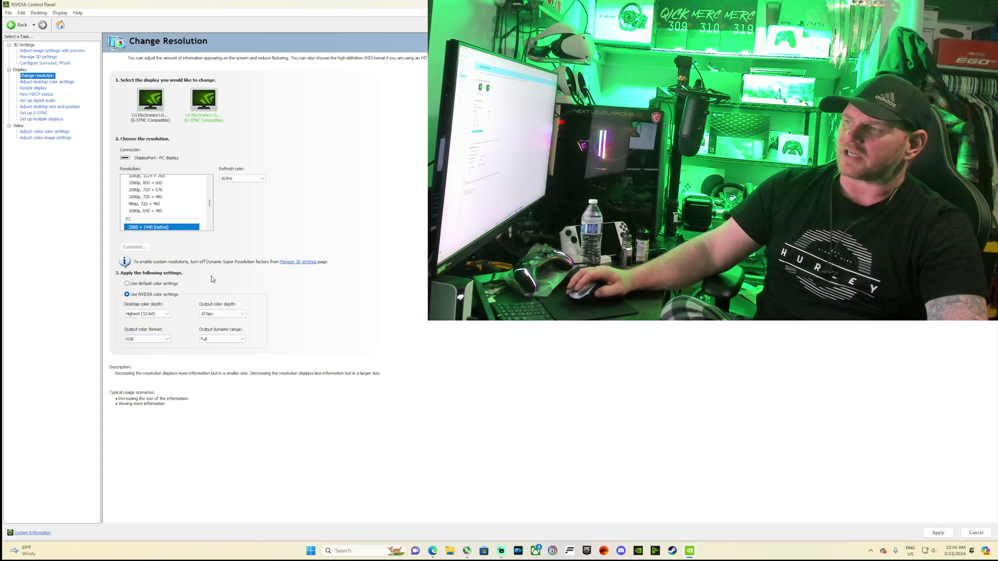
{"action": "left_click", "coordinate": [213, 338]}
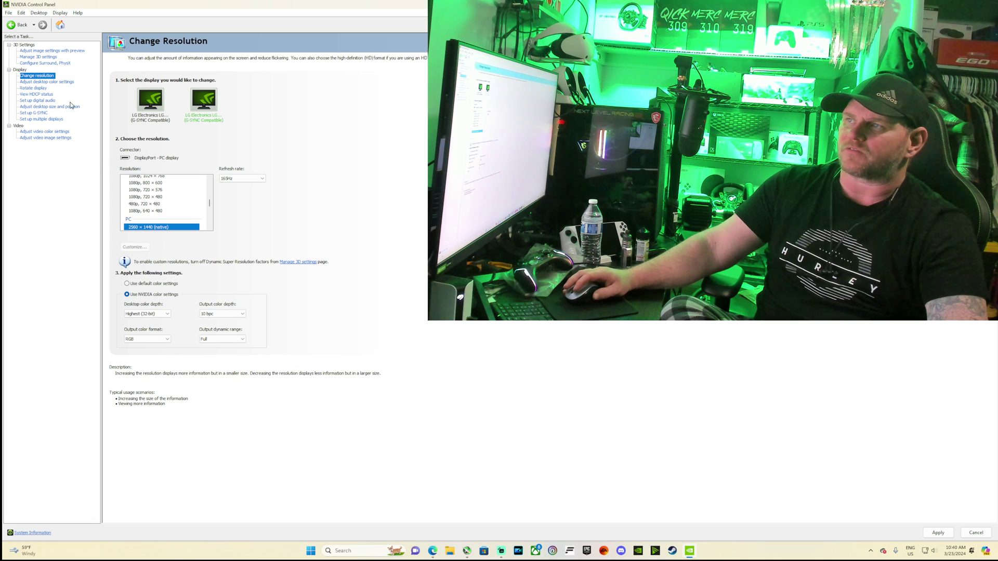
Switch to Adjust Desktop Color Settings and confirm digital vibrance is at 100%
{"action": "left_click", "coordinate": [58, 82]}
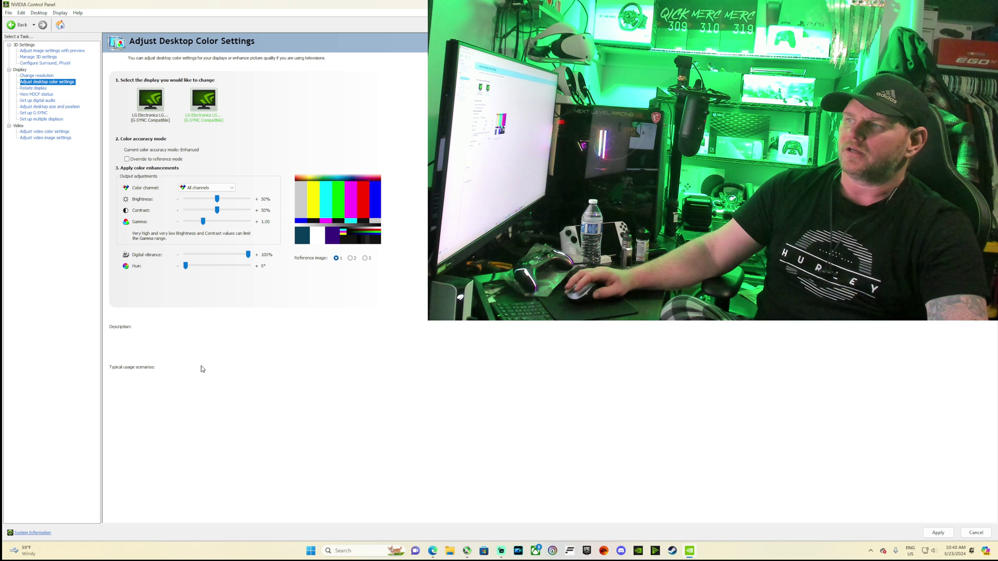
{"action": "mouse_move", "coordinate": [125, 256]}
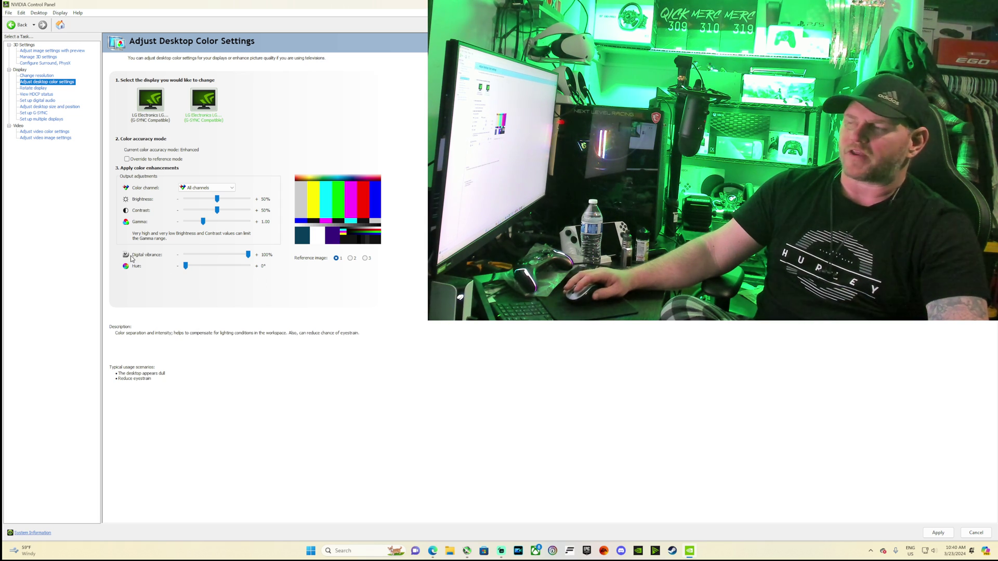
{"action": "mouse_move", "coordinate": [124, 173]}
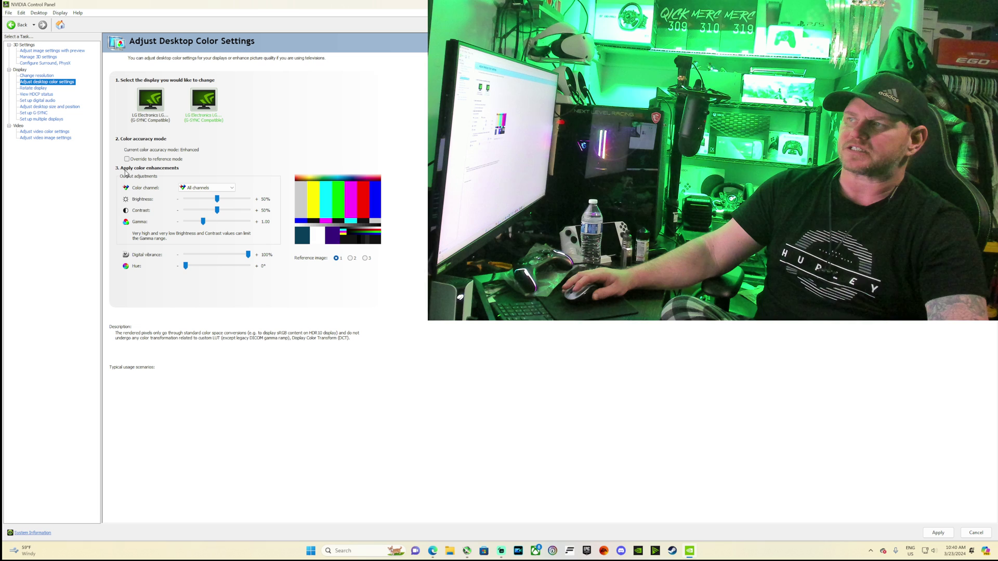